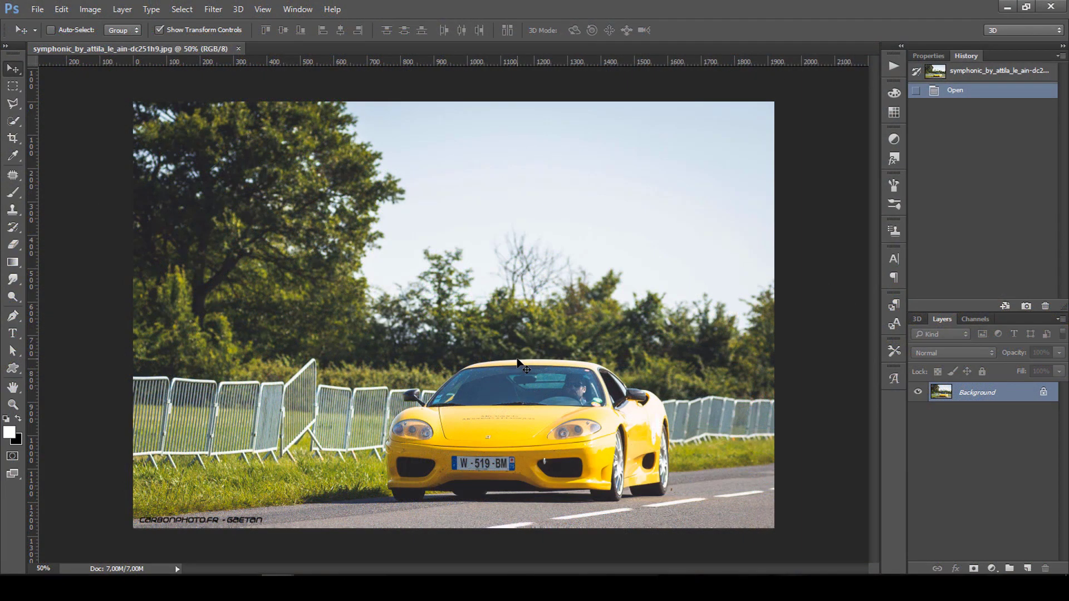
- Convert the Background to a smart object and apply Camera Raw with contrast -7, clarity and vibrance +100
{"action": "right_click", "coordinate": [1008, 394]}
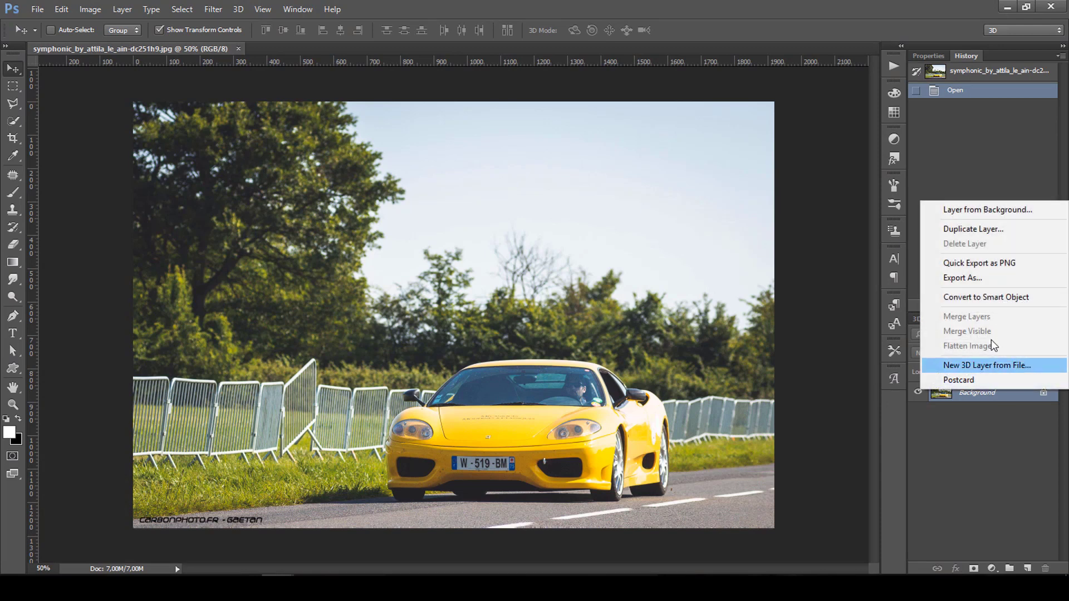
{"action": "left_click", "coordinate": [998, 298]}
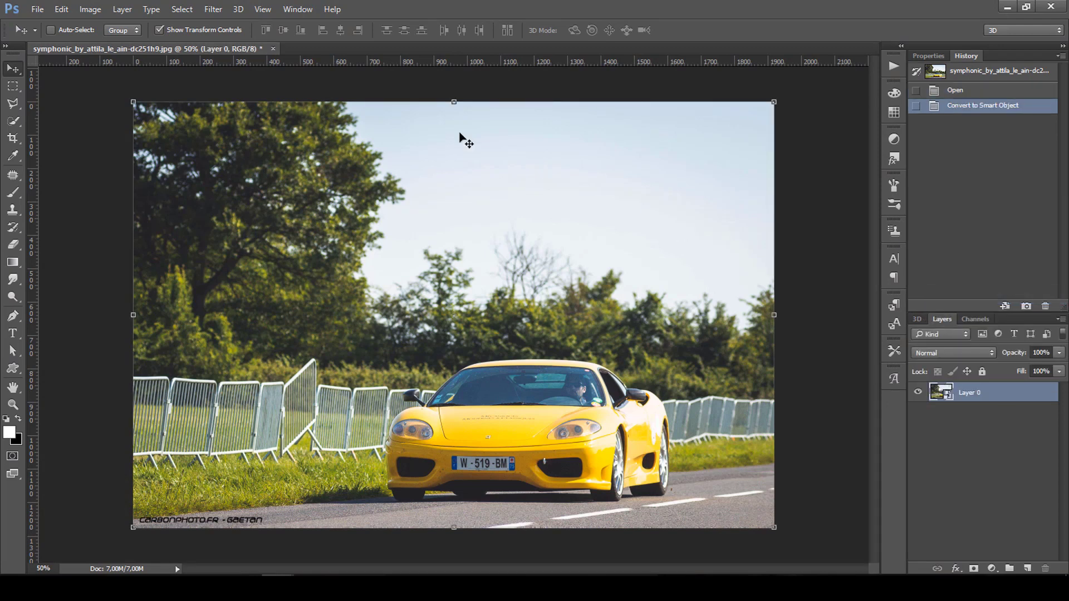
{"action": "left_click", "coordinate": [219, 11]}
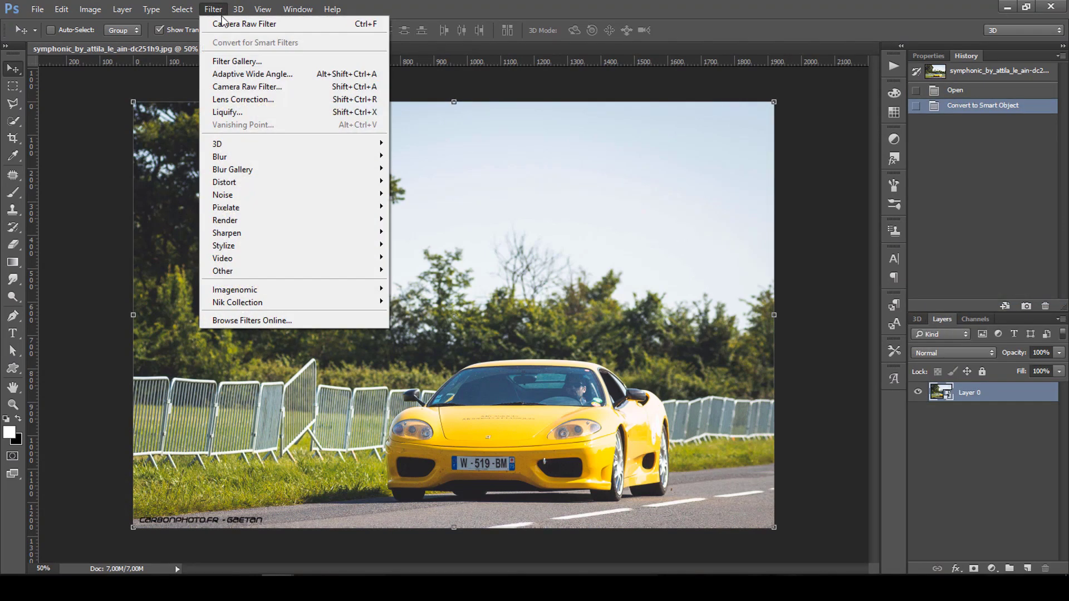
{"action": "left_click", "coordinate": [289, 87]}
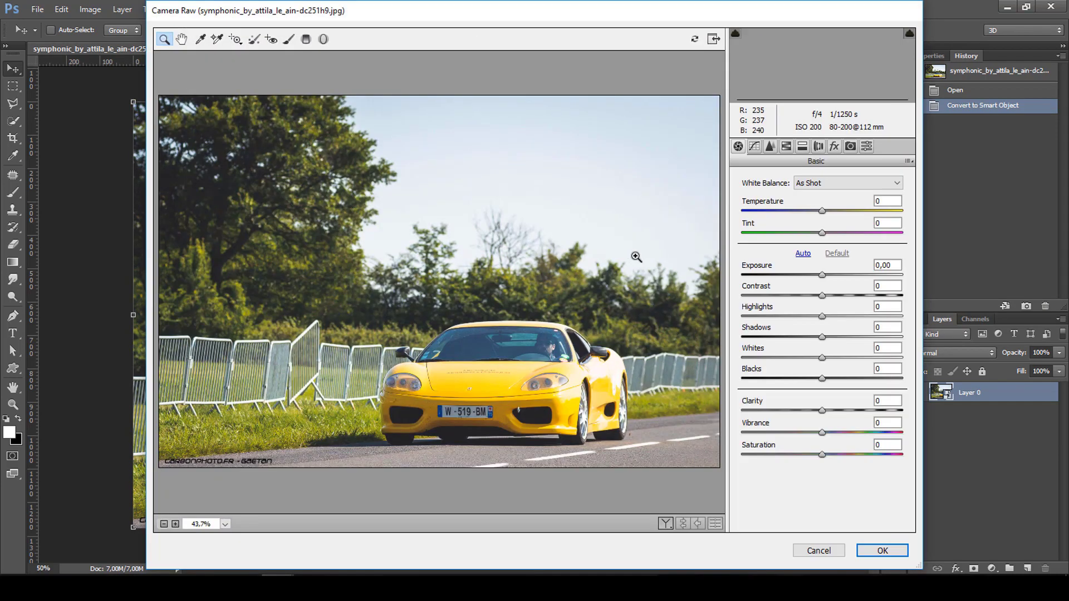
{"action": "mouse_move", "coordinate": [822, 295]}
{"action": "left_mouse_down"}
{"action": "mouse_move", "coordinate": [788, 314]}
{"action": "mouse_move", "coordinate": [847, 337]}
{"action": "mouse_move", "coordinate": [823, 357]}
{"action": "mouse_move", "coordinate": [836, 357]}
{"action": "mouse_move", "coordinate": [841, 379]}
{"action": "mouse_move", "coordinate": [866, 378]}
{"action": "left_mouse_up"}
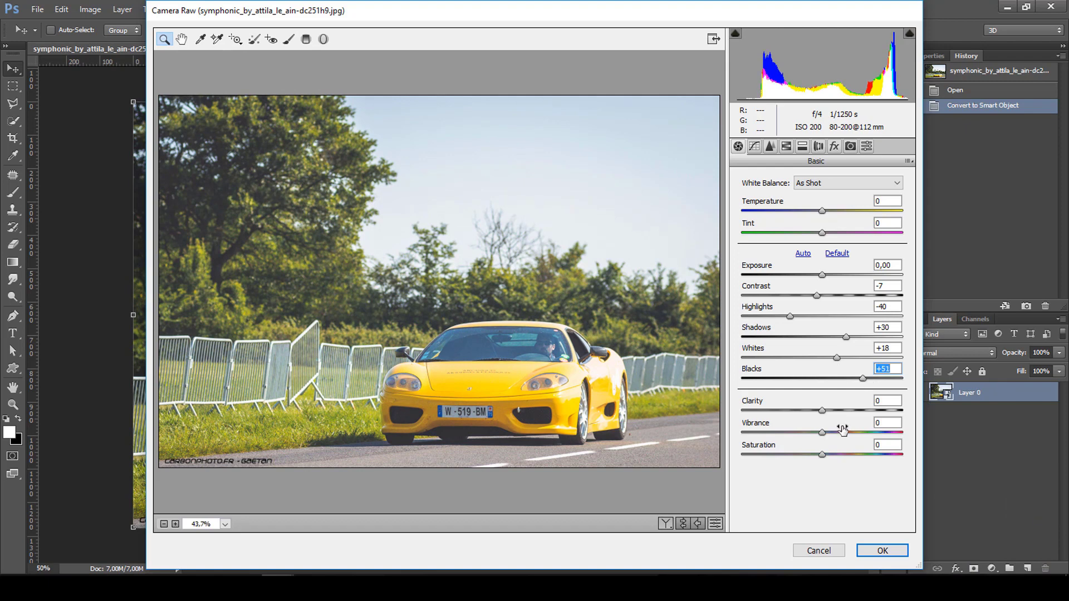
{"action": "left_click_drag", "start_coordinate": [821, 411], "coordinate": [944, 413]}
{"action": "left_click_drag", "start_coordinate": [822, 432], "coordinate": [942, 440]}
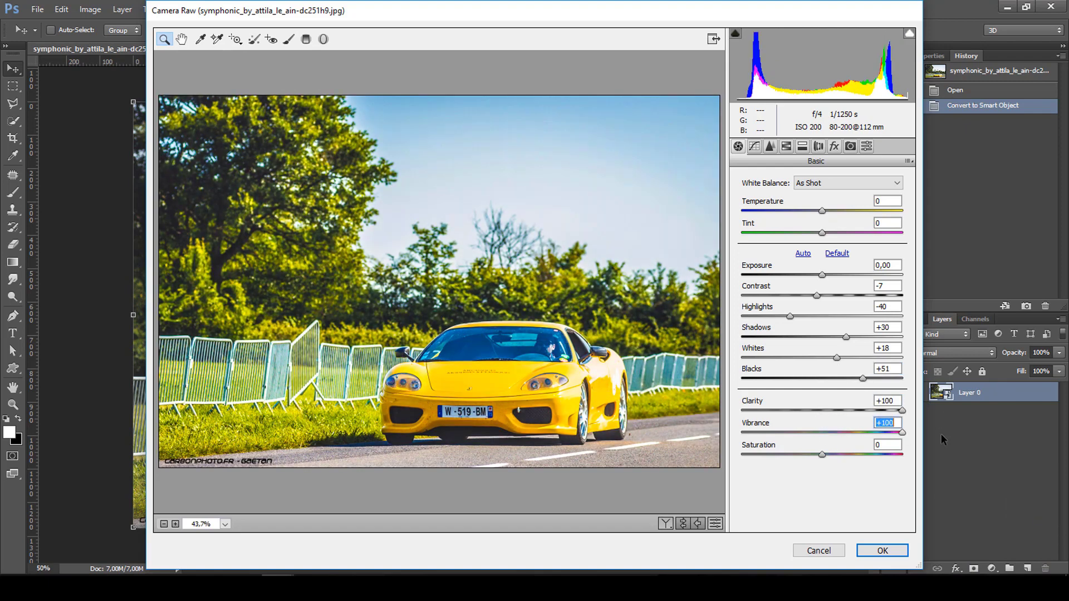
{"action": "left_click", "coordinate": [894, 550]}
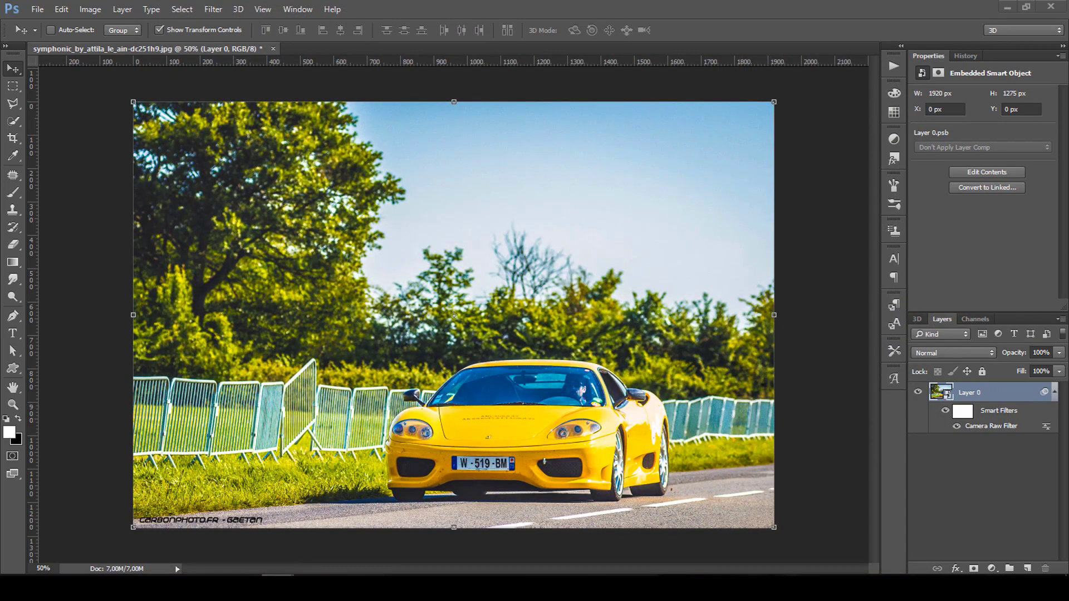
- Copy the oka_river sky photo into the car document as a new layer, then close it
{"action": "left_click", "coordinate": [366, 528]}
{"action": "left_click_drag", "start_coordinate": [521, 77], "coordinate": [866, 122]}
{"action": "left_click_drag", "start_coordinate": [843, 262], "coordinate": [285, 259]}
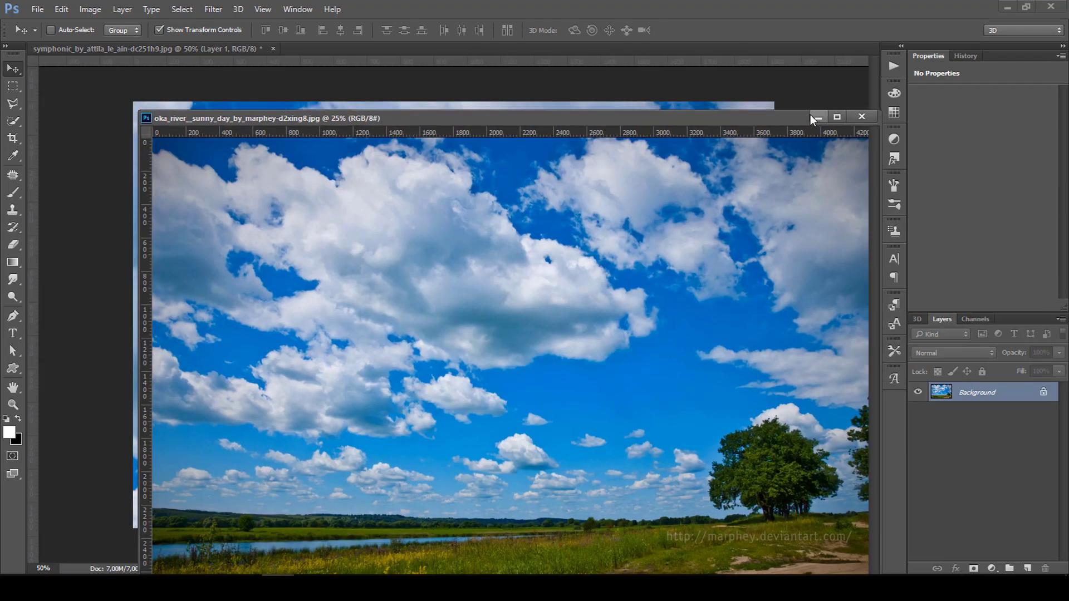
{"action": "left_click", "coordinate": [810, 115]}
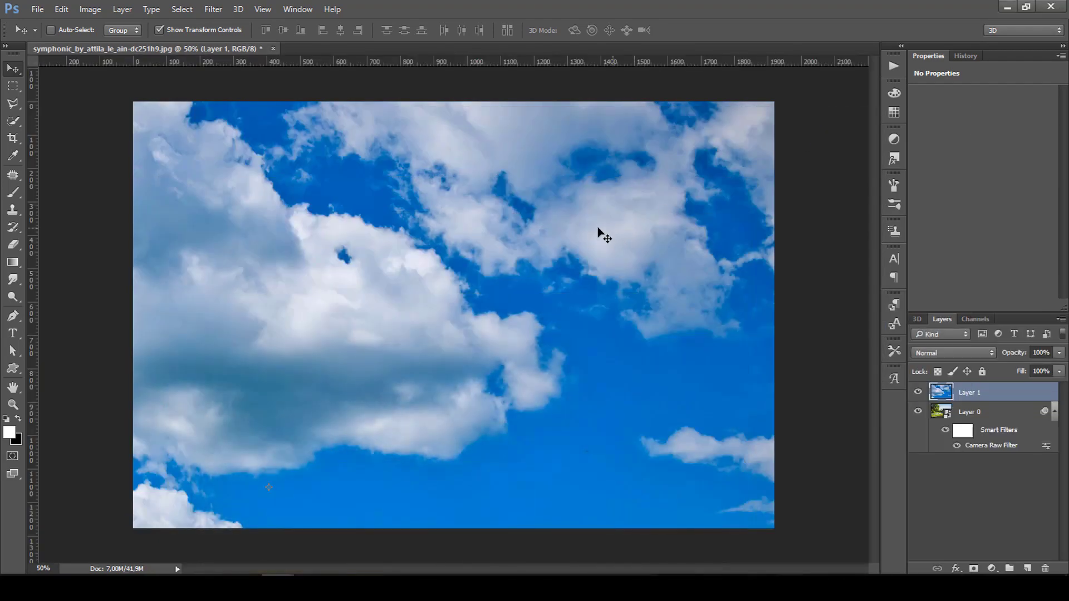
{"action": "scroll", "coordinate": [604, 236], "scroll_direction": "down", "scroll_amount": 2}
- Free-transform the sky layer so it covers the whole canvas, and commit the resize
{"action": "key", "text": "ctrl+t"}
{"action": "scroll", "coordinate": [579, 241], "scroll_direction": "down", "scroll_amount": 2}
{"action": "scroll", "coordinate": [579, 240], "scroll_direction": "down", "scroll_amount": 3}
{"action": "mouse_move", "coordinate": [623, 215]}
{"action": "left_mouse_down"}
{"action": "mouse_move", "coordinate": [437, 343]}
{"action": "mouse_move", "coordinate": [583, 255]}
{"action": "left_mouse_up"}
{"action": "scroll", "coordinate": [671, 234], "scroll_direction": "up", "scroll_amount": 2}
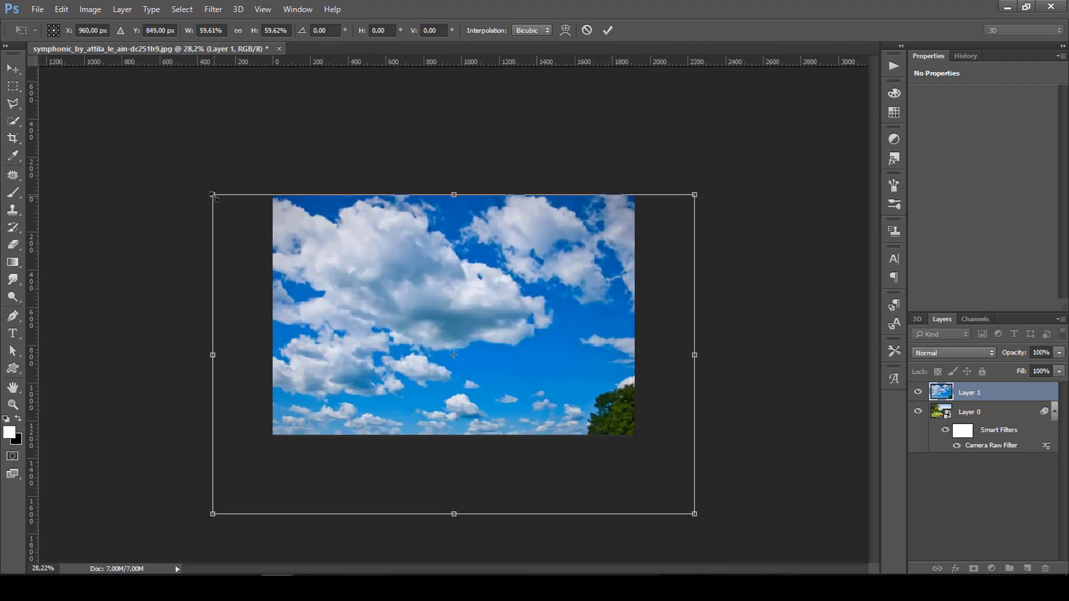
{"action": "mouse_move", "coordinate": [214, 196]}
{"action": "left_mouse_down"}
{"action": "mouse_move", "coordinate": [258, 197]}
{"action": "mouse_move", "coordinate": [328, 231]}
{"action": "left_mouse_up"}
{"action": "left_click_drag", "start_coordinate": [412, 284], "coordinate": [376, 248]}
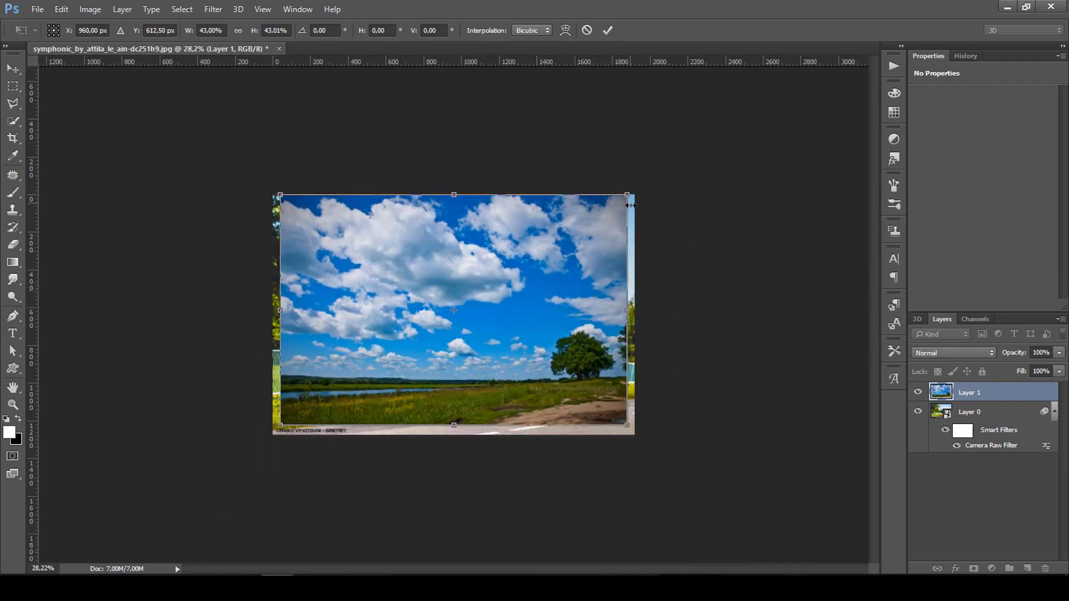
{"action": "left_click_drag", "start_coordinate": [628, 426], "coordinate": [649, 443]}
{"action": "left_click_drag", "start_coordinate": [587, 393], "coordinate": [577, 390]}
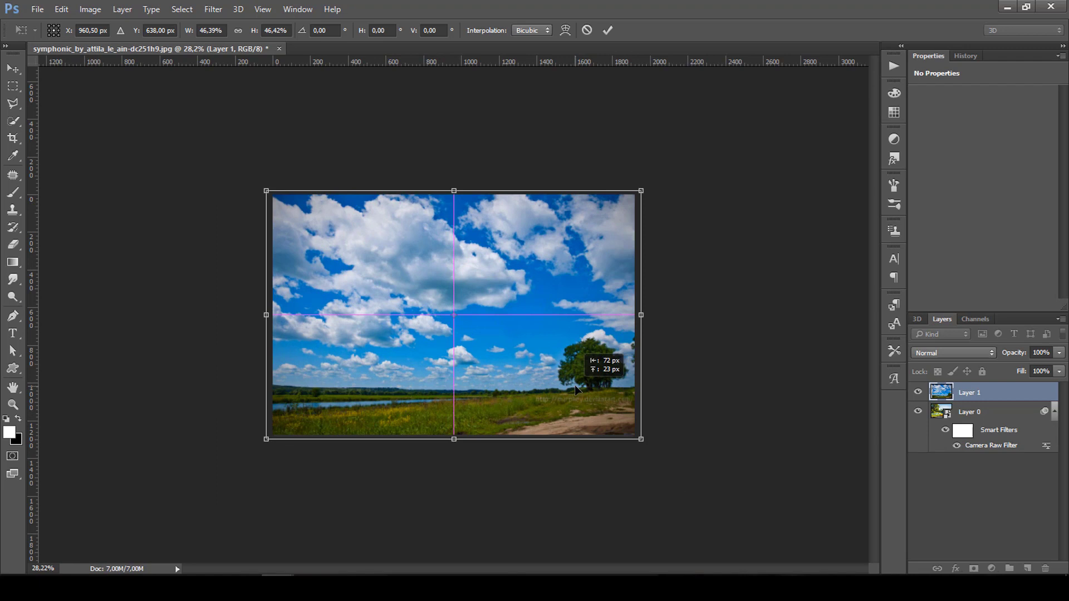
{"action": "left_click", "coordinate": [609, 34]}
{"action": "scroll", "coordinate": [645, 305], "scroll_direction": "up", "scroll_amount": 3}
{"action": "scroll", "coordinate": [640, 309], "scroll_direction": "up", "scroll_amount": 1}
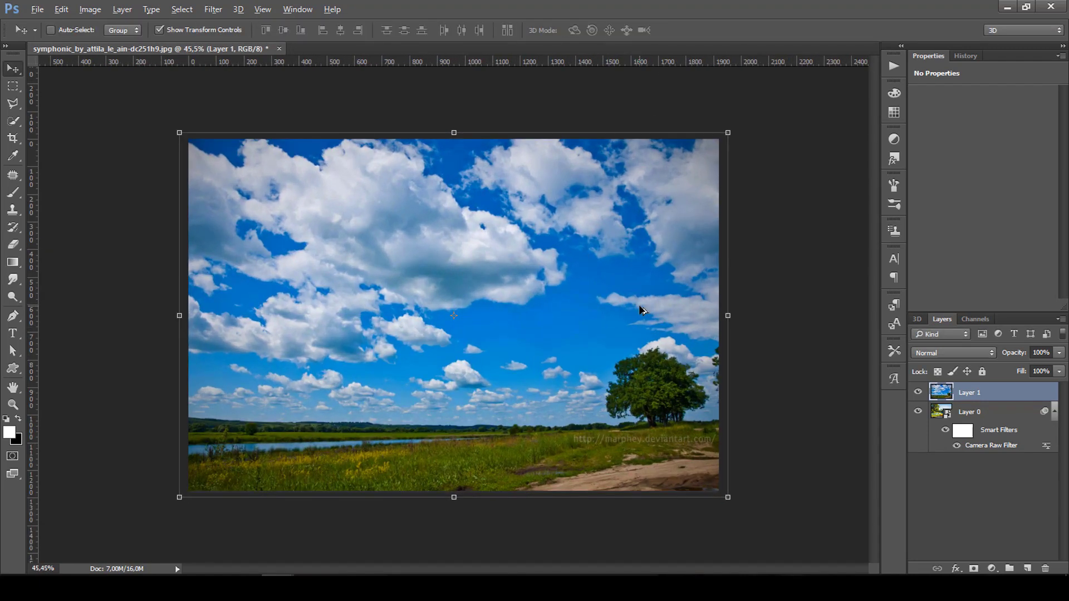
{"action": "scroll", "coordinate": [640, 310], "scroll_direction": "up", "scroll_amount": 1}
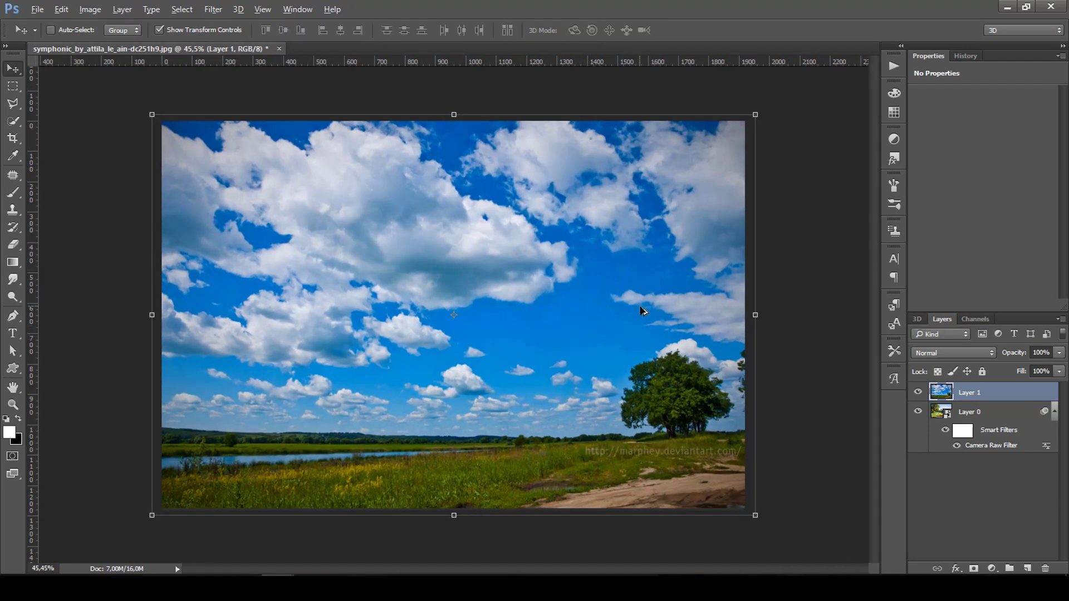
- Add a layer mask to the sky layer and set up the Gradient tool with white foreground
{"action": "left_click", "coordinate": [973, 569]}
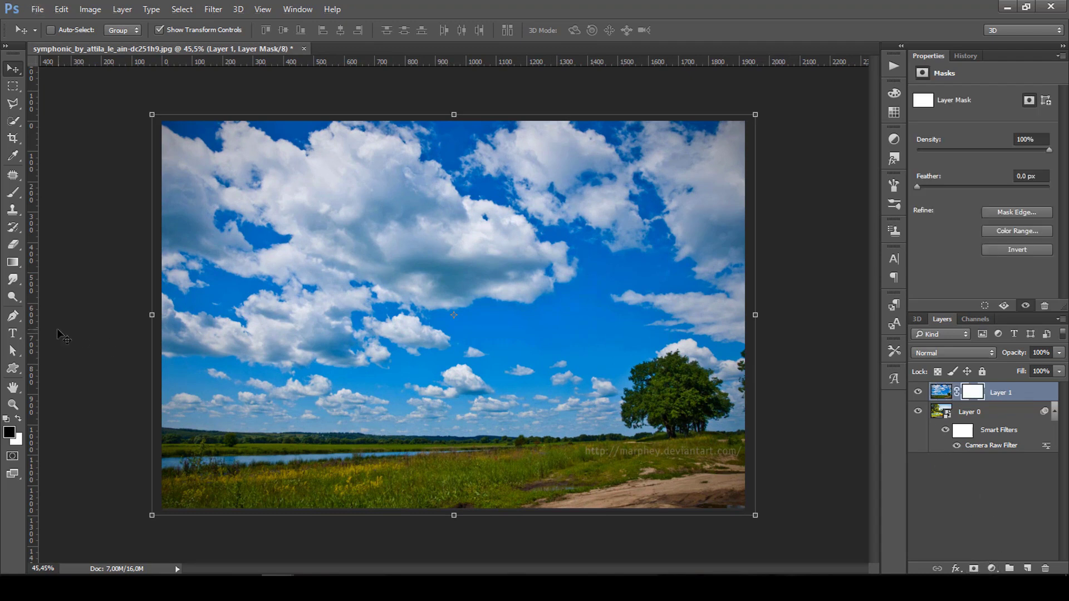
{"action": "left_click", "coordinate": [19, 267]}
{"action": "left_click", "coordinate": [56, 264]}
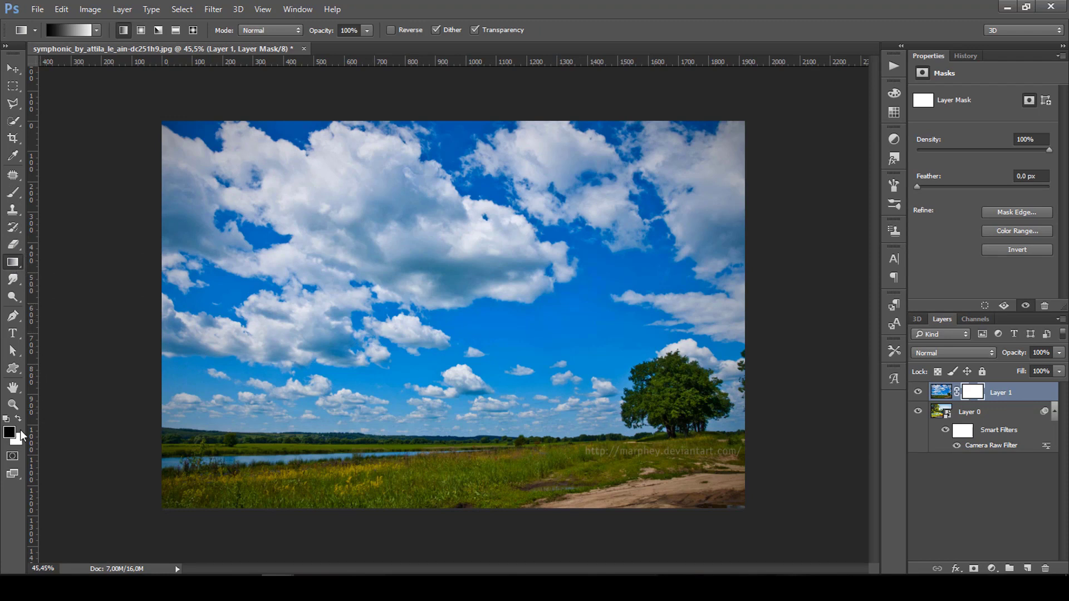
{"action": "left_click", "coordinate": [18, 417]}
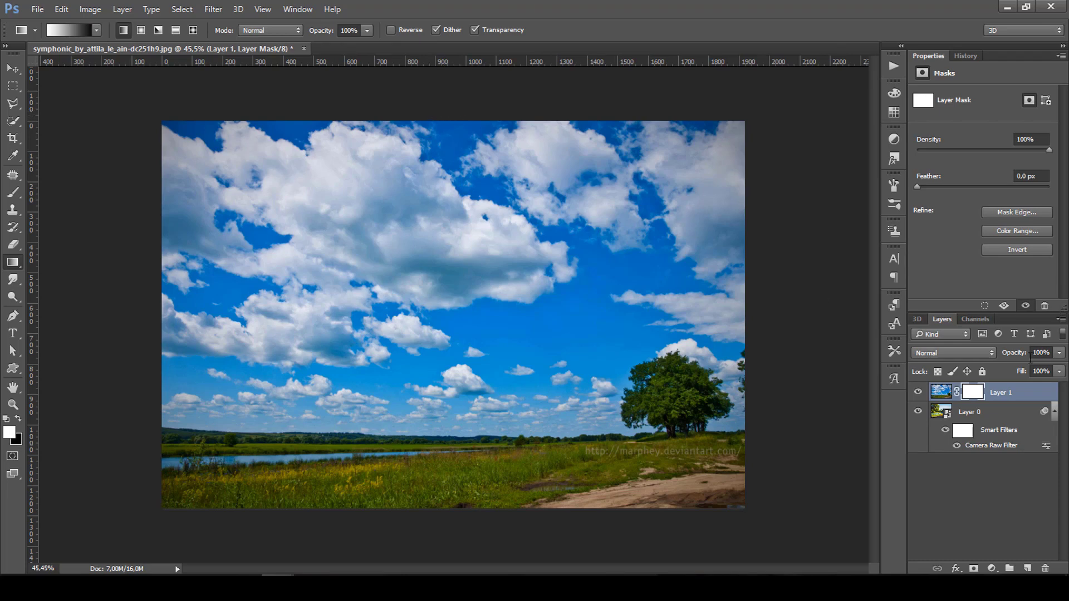
- Draw a downward-fading gradient on the mask, previewing at 67% opacity, then restore 100%
{"action": "left_click_drag", "start_coordinate": [1013, 354], "coordinate": [992, 355]}
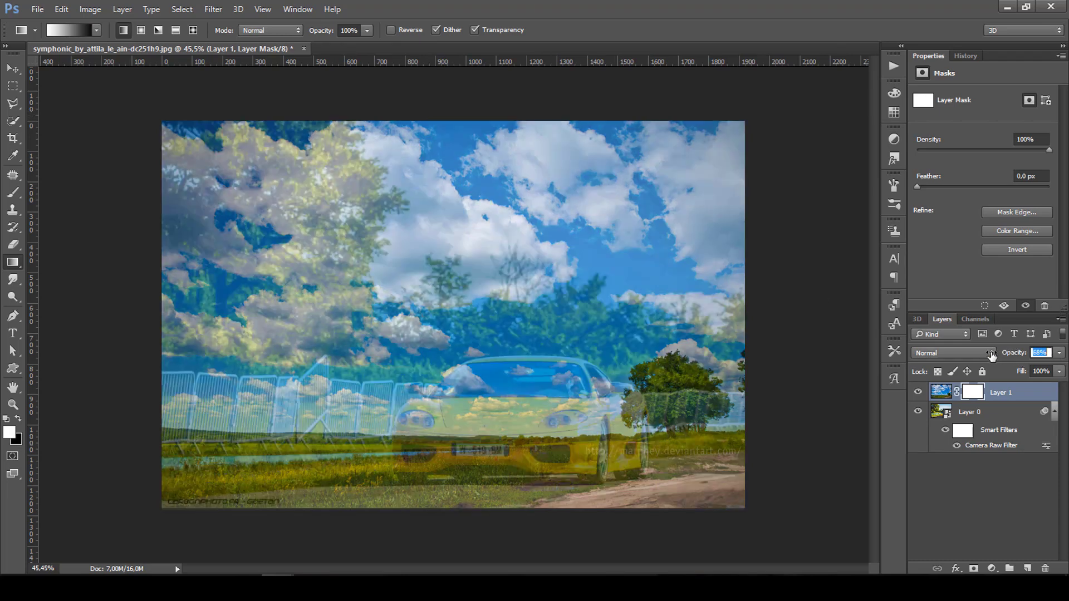
{"action": "key", "text": "Return"}
{"action": "left_click_drag", "start_coordinate": [474, 205], "coordinate": [478, 323]}
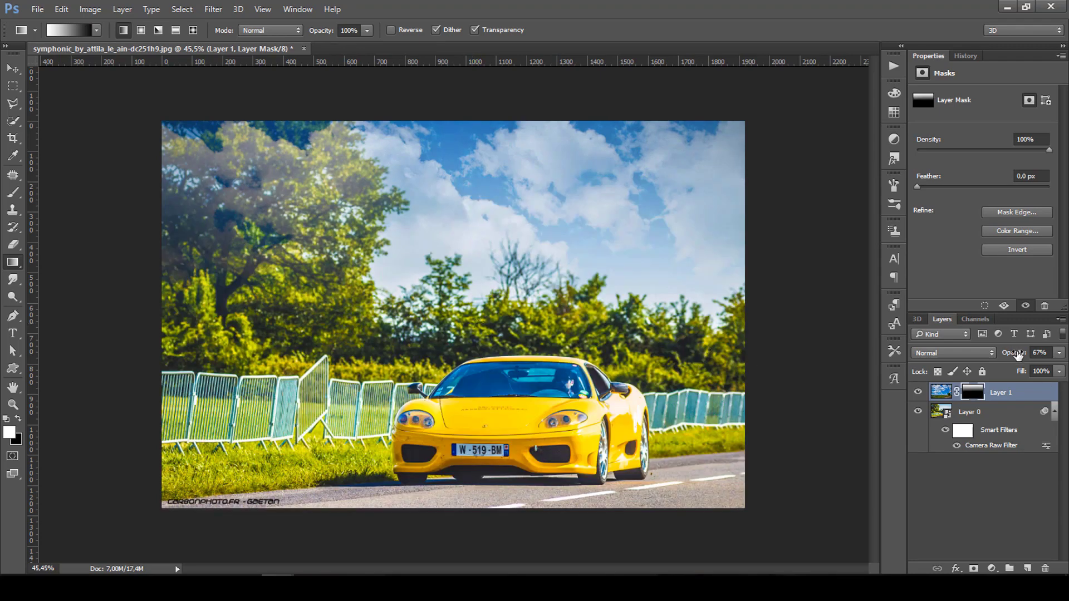
{"action": "left_click_drag", "start_coordinate": [1017, 355], "coordinate": [1065, 359]}
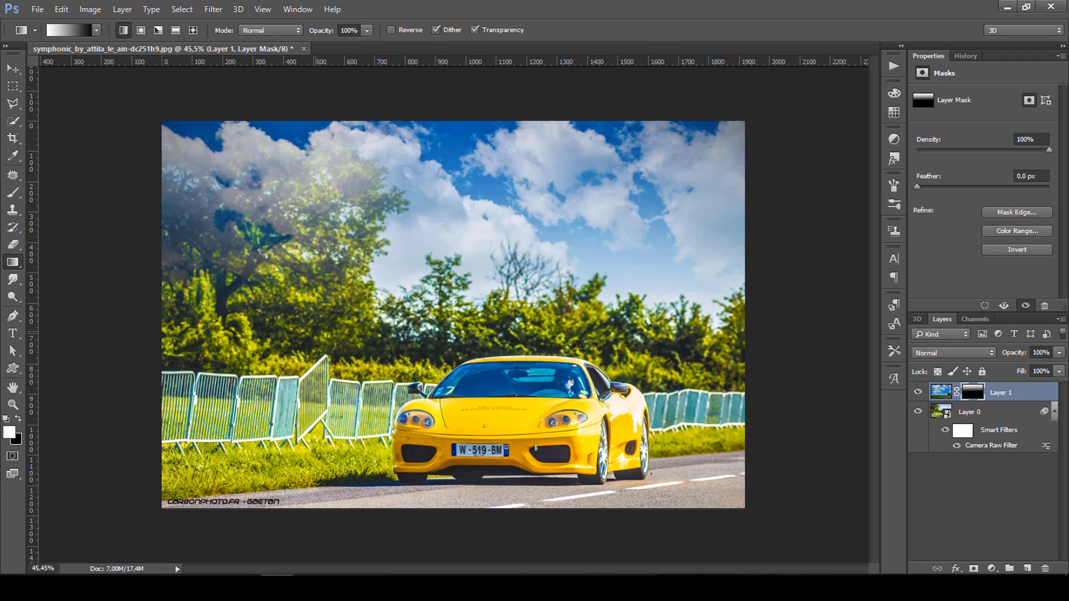
- Brush black on the sky mask over the left trees, previewing at 37% opacity, then return to 100%
{"action": "left_click", "coordinate": [18, 196]}
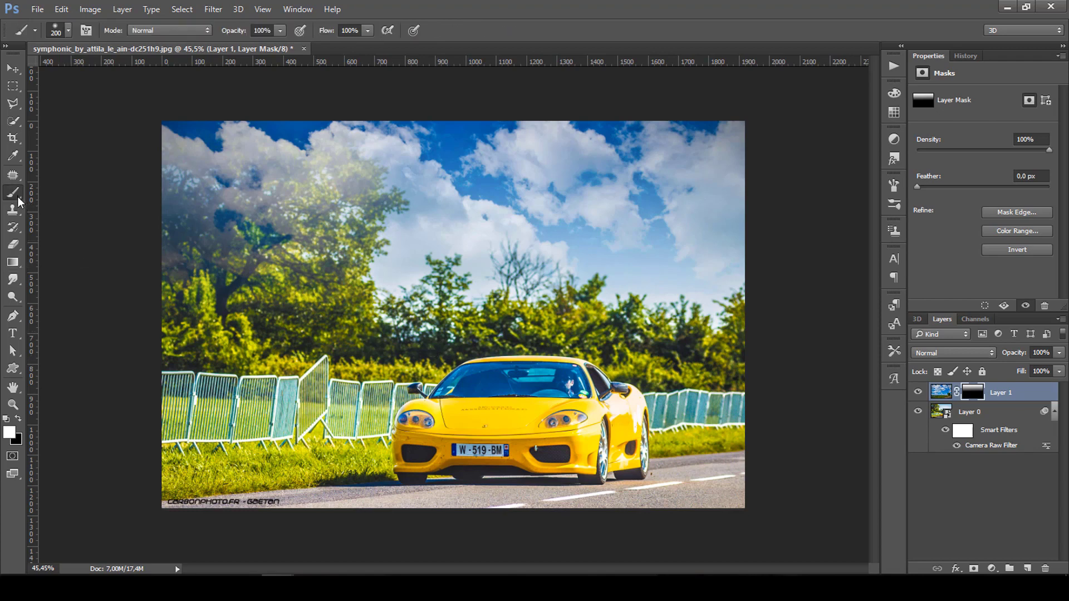
{"action": "left_click", "coordinate": [20, 420]}
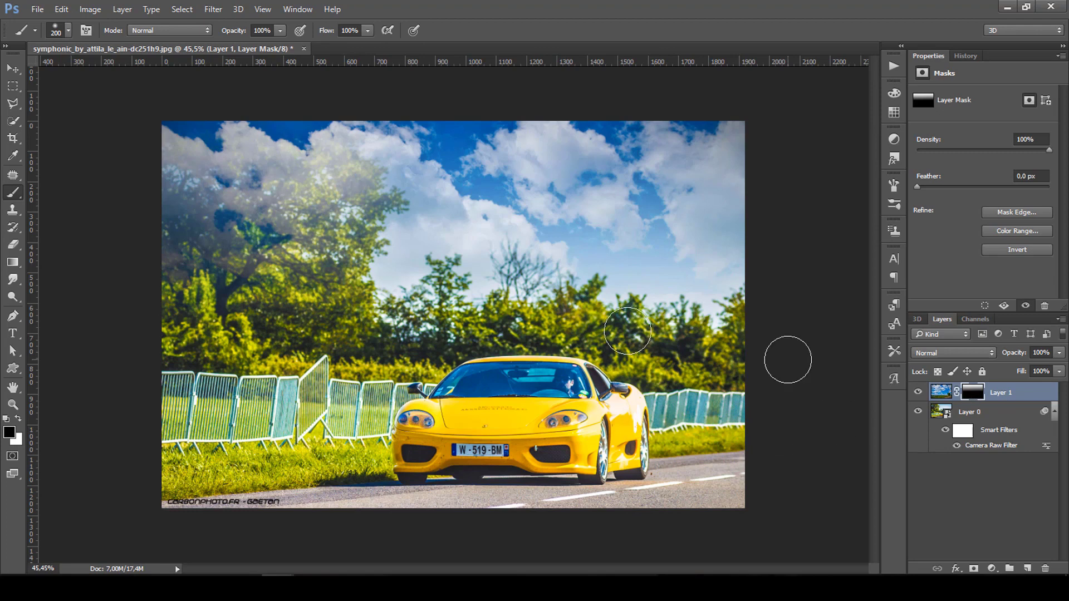
{"action": "mouse_move", "coordinate": [338, 272]}
{"action": "left_mouse_down"}
{"action": "mouse_move", "coordinate": [200, 297]}
{"action": "mouse_move", "coordinate": [490, 351]}
{"action": "left_mouse_up"}
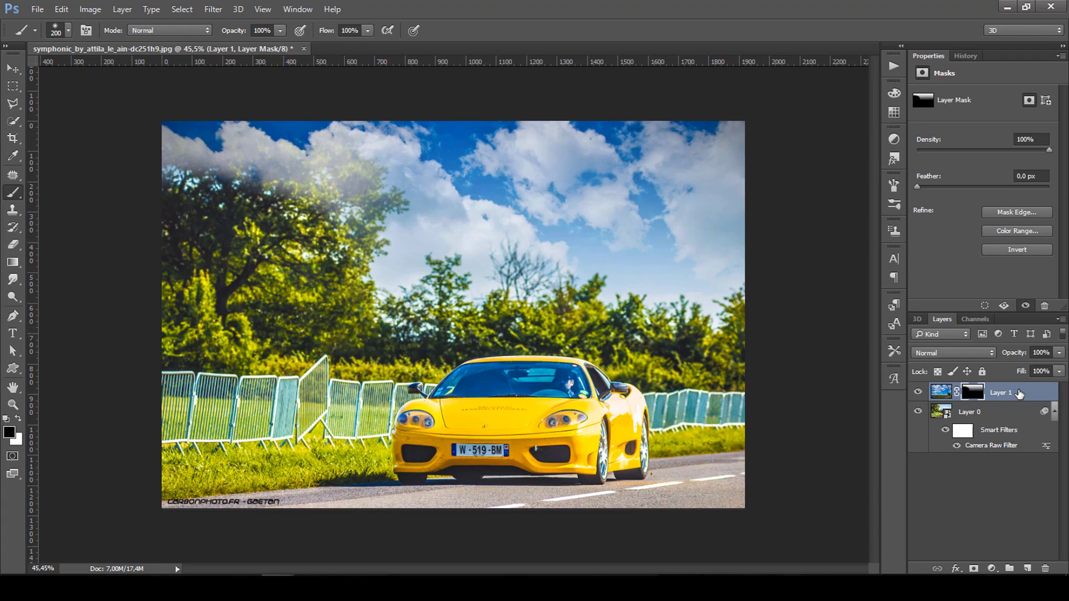
{"action": "left_click", "coordinate": [1060, 354]}
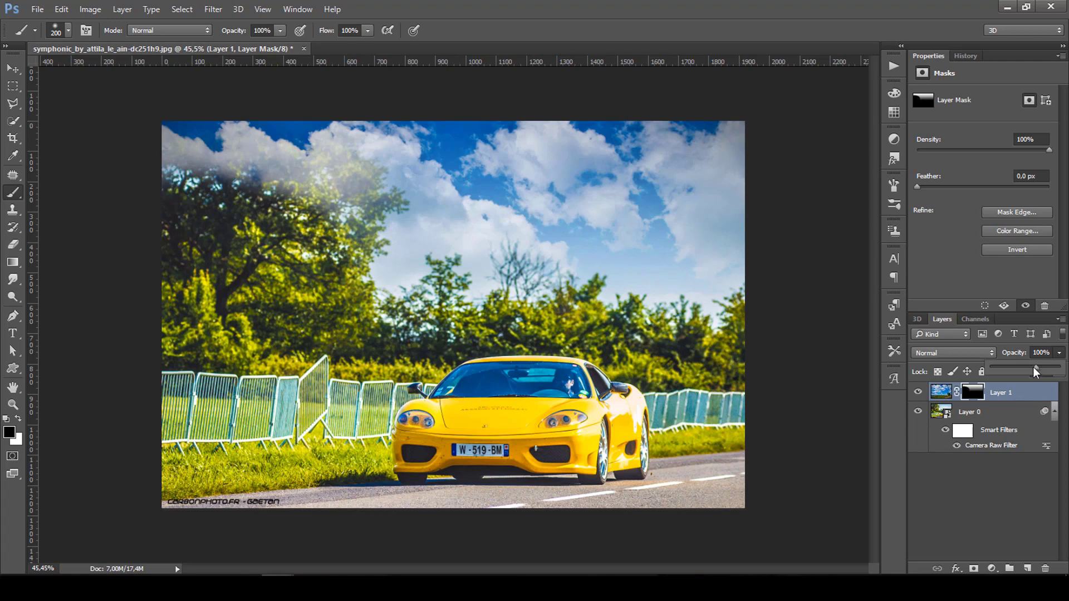
{"action": "left_click_drag", "start_coordinate": [1033, 366], "coordinate": [1017, 369]}
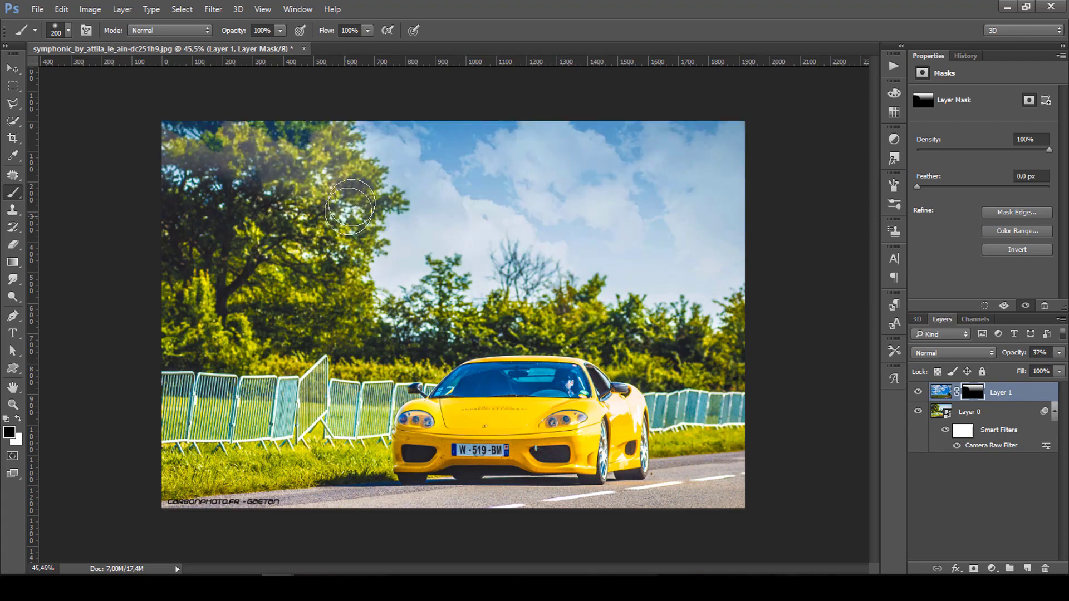
{"action": "mouse_move", "coordinate": [350, 206]}
{"action": "left_mouse_down"}
{"action": "mouse_move", "coordinate": [357, 198]}
{"action": "mouse_move", "coordinate": [226, 119]}
{"action": "mouse_move", "coordinate": [157, 147]}
{"action": "mouse_move", "coordinate": [329, 139]}
{"action": "mouse_move", "coordinate": [335, 119]}
{"action": "mouse_move", "coordinate": [359, 189]}
{"action": "mouse_move", "coordinate": [388, 197]}
{"action": "mouse_move", "coordinate": [368, 279]}
{"action": "mouse_move", "coordinate": [373, 343]}
{"action": "mouse_move", "coordinate": [435, 321]}
{"action": "mouse_move", "coordinate": [432, 299]}
{"action": "mouse_move", "coordinate": [487, 326]}
{"action": "mouse_move", "coordinate": [531, 264]}
{"action": "mouse_move", "coordinate": [515, 278]}
{"action": "mouse_move", "coordinate": [644, 324]}
{"action": "left_mouse_up"}
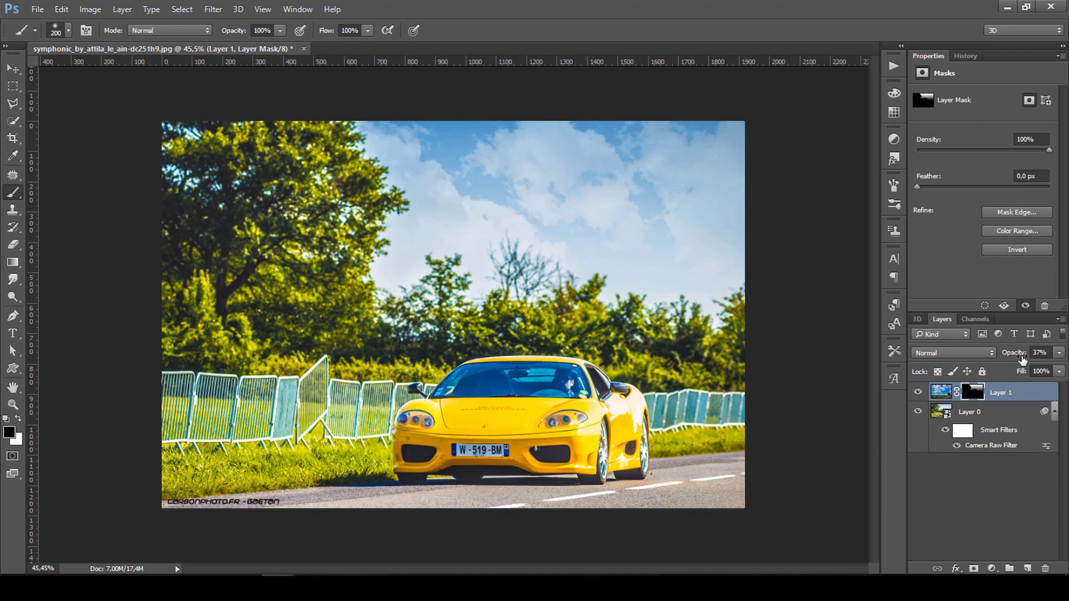
{"action": "left_click_drag", "start_coordinate": [1022, 359], "coordinate": [1058, 359]}
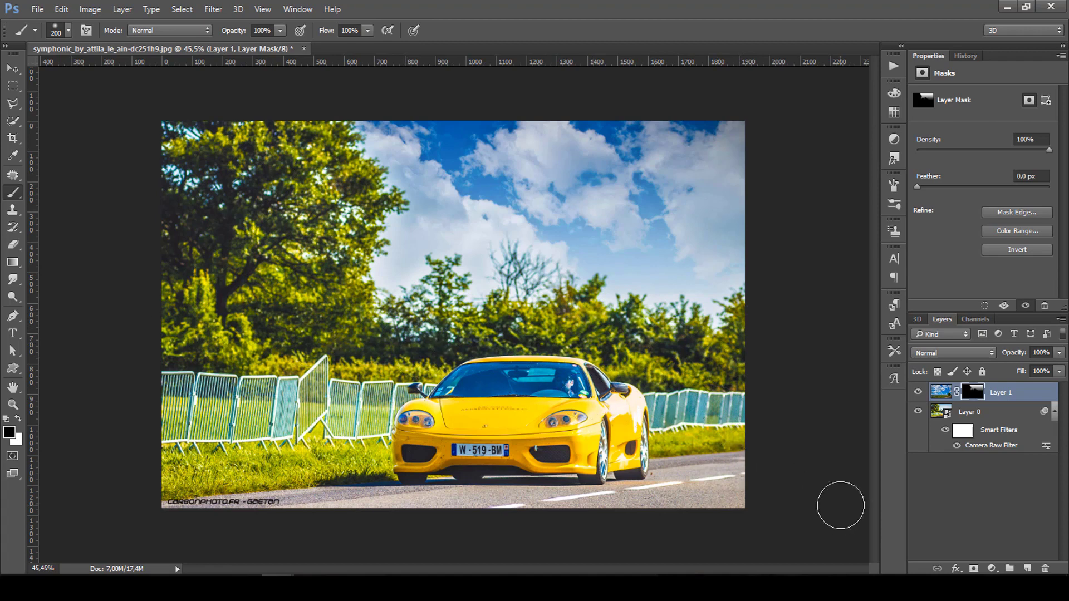
- Choose Flatten Image from the Layers panel menu to merge the sky and car layers
{"action": "left_click", "coordinate": [1061, 319]}
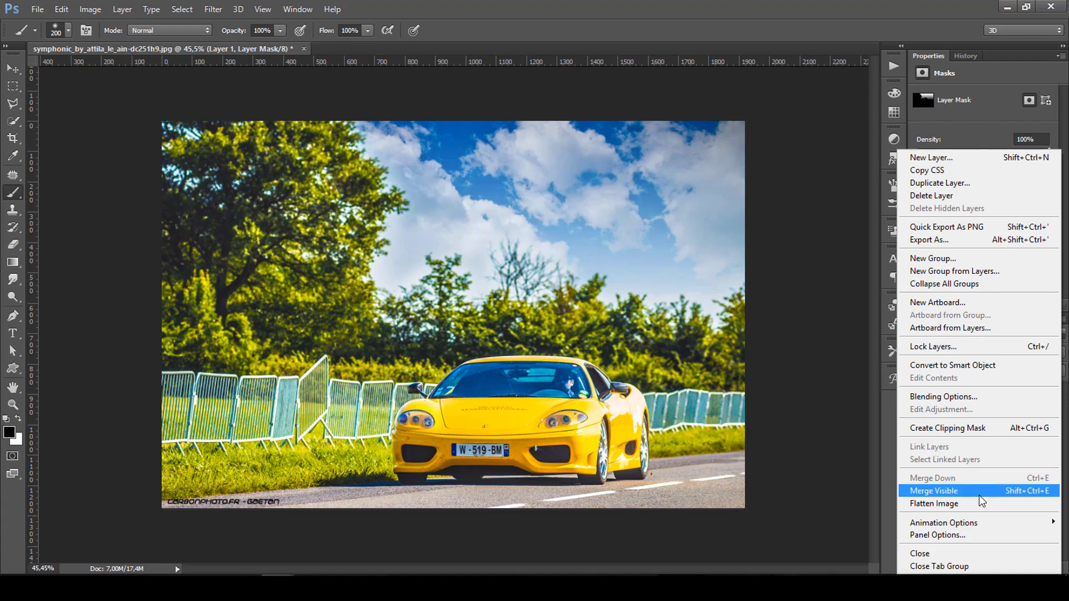
{"action": "left_click", "coordinate": [934, 503]}
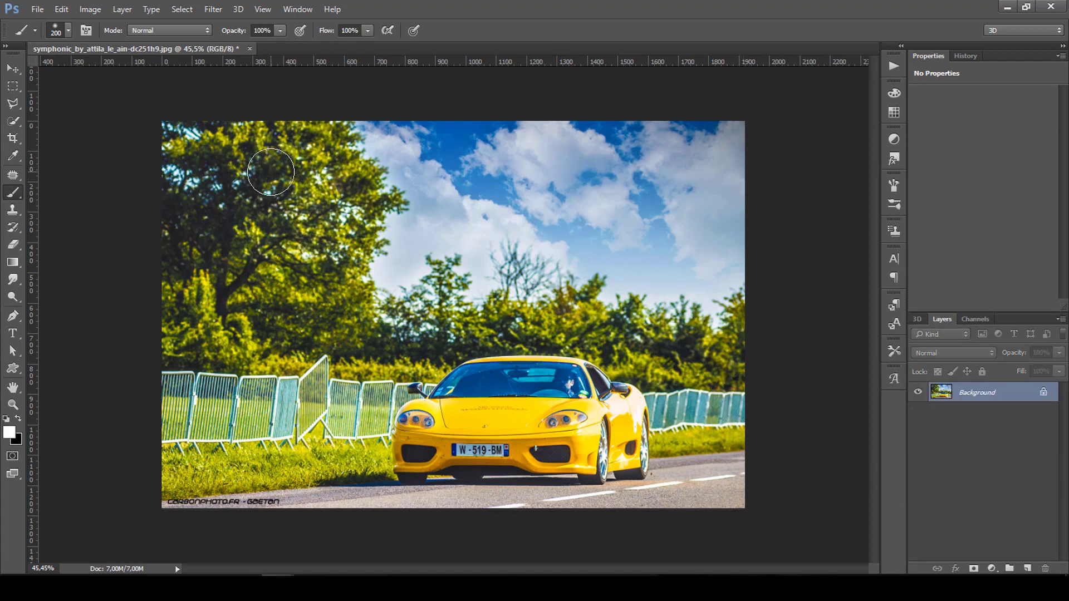
- Add a Vibrance adjustment layer at about +81 and flatten it into the Background
{"action": "left_click", "coordinate": [991, 568]}
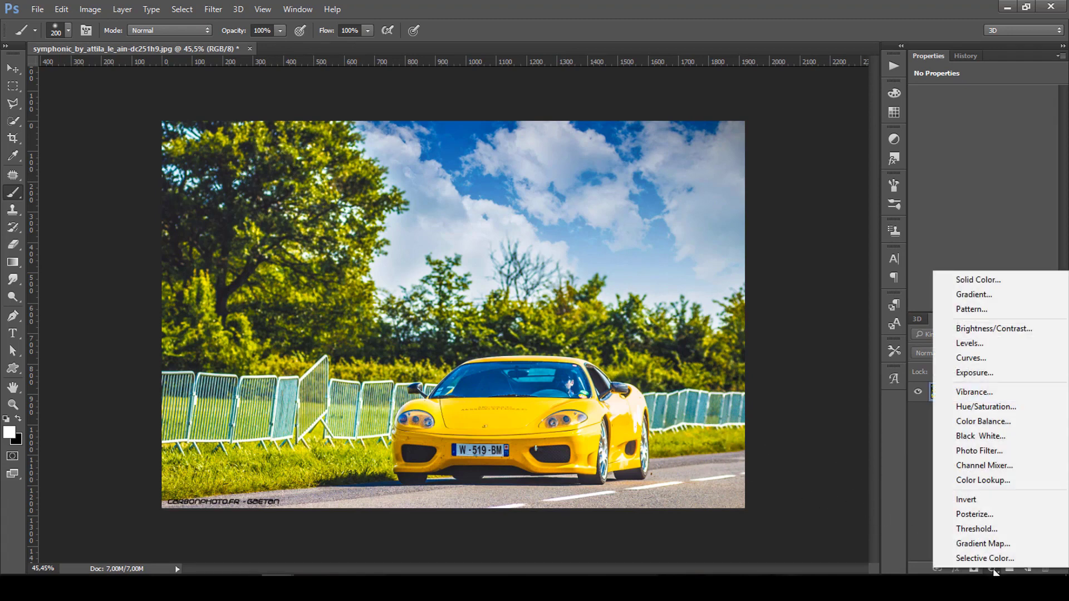
{"action": "left_click", "coordinate": [980, 392]}
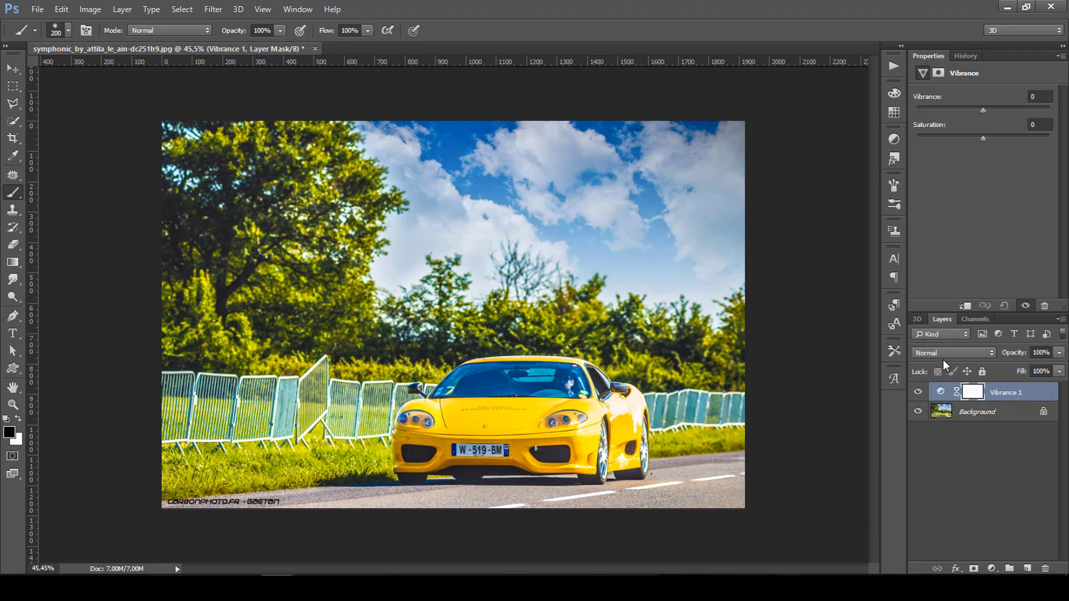
{"action": "left_click_drag", "start_coordinate": [1011, 114], "coordinate": [1067, 115]}
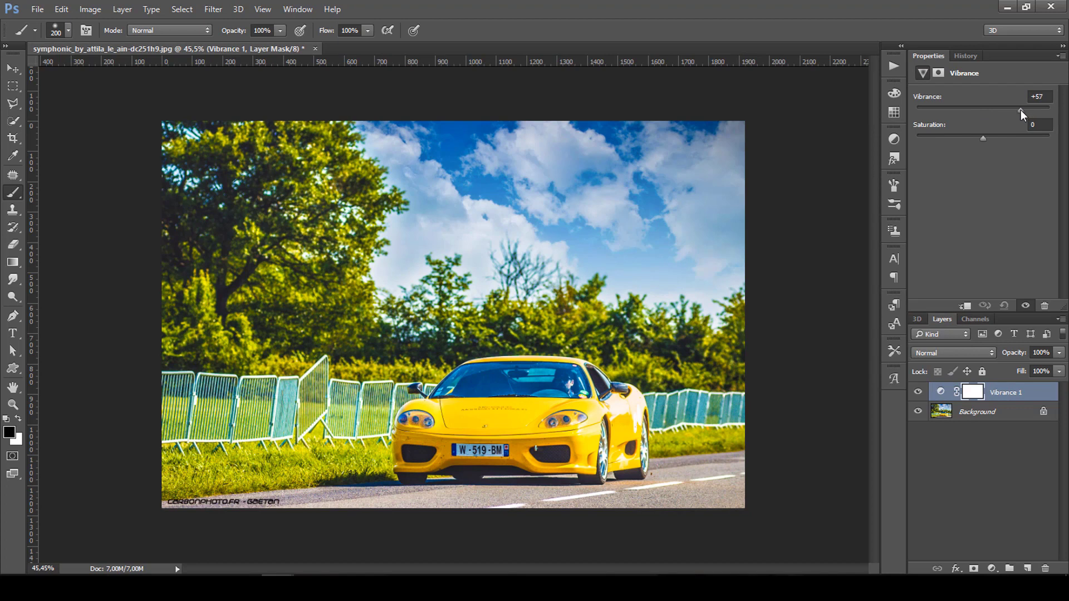
{"action": "mouse_move", "coordinate": [1001, 112]}
{"action": "left_mouse_down"}
{"action": "mouse_move", "coordinate": [987, 113]}
{"action": "mouse_move", "coordinate": [1041, 115]}
{"action": "left_mouse_up"}
{"action": "left_click", "coordinate": [1061, 319]}
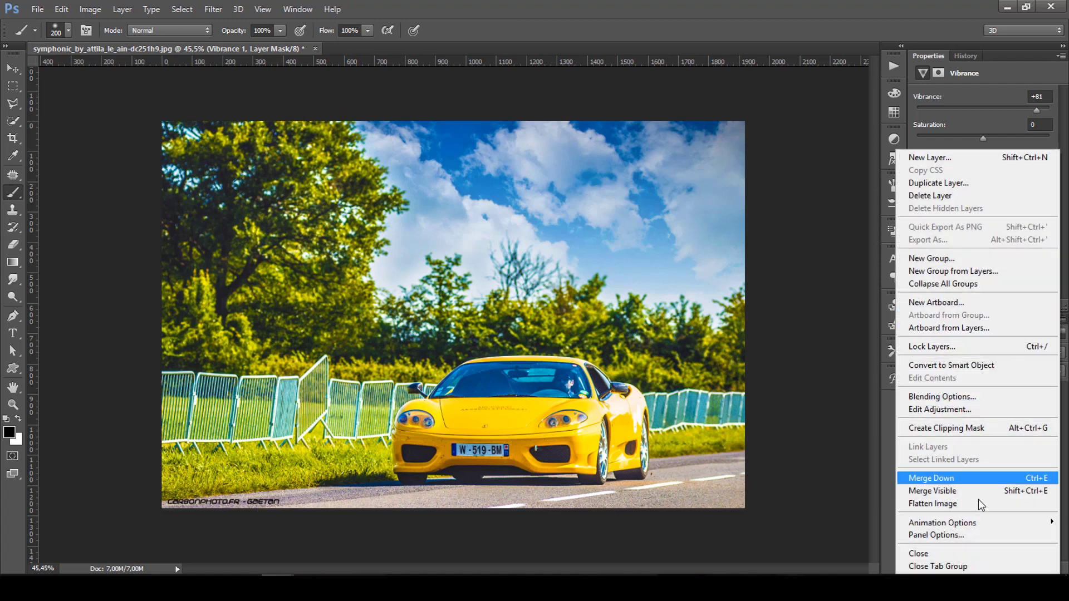
{"action": "left_click", "coordinate": [955, 504]}
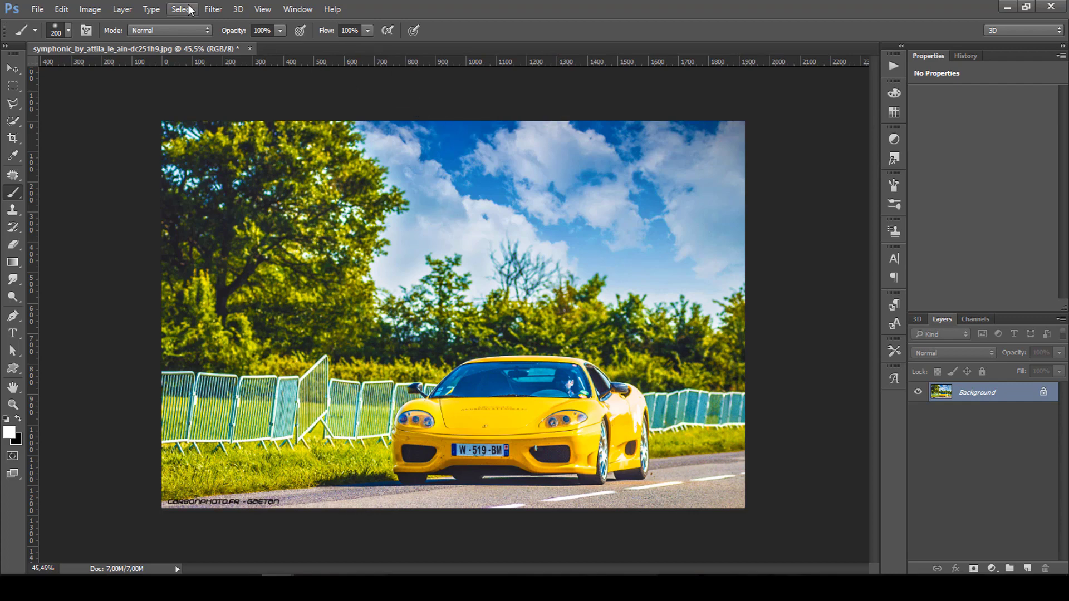
- Run the Camera Raw Filter on the flattened photo with Clarity set to +43
{"action": "left_click", "coordinate": [212, 10]}
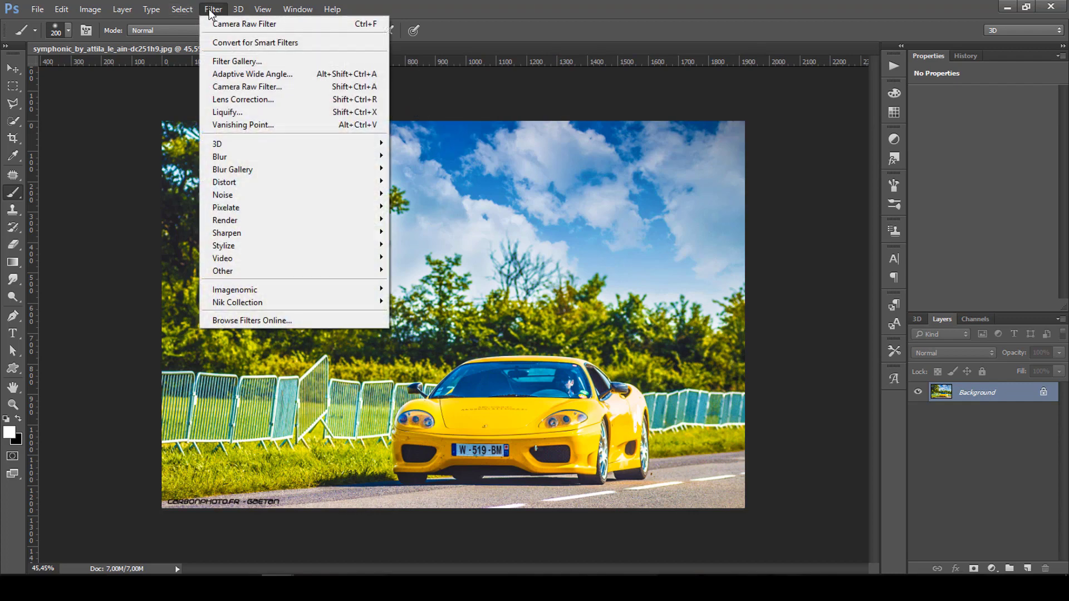
{"action": "left_click", "coordinate": [269, 87]}
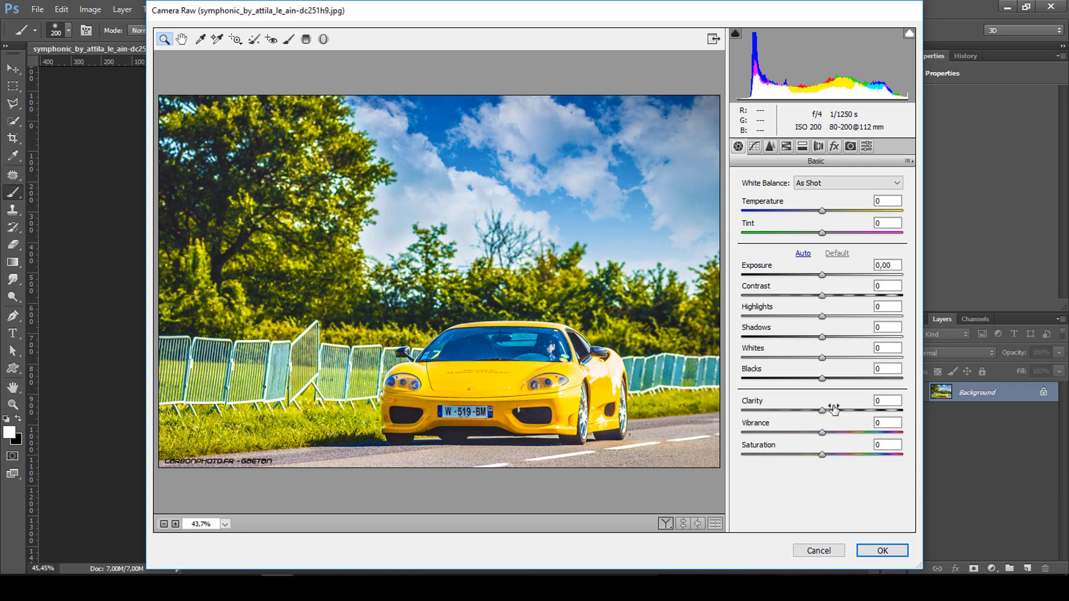
{"action": "left_click_drag", "start_coordinate": [823, 410], "coordinate": [904, 409]}
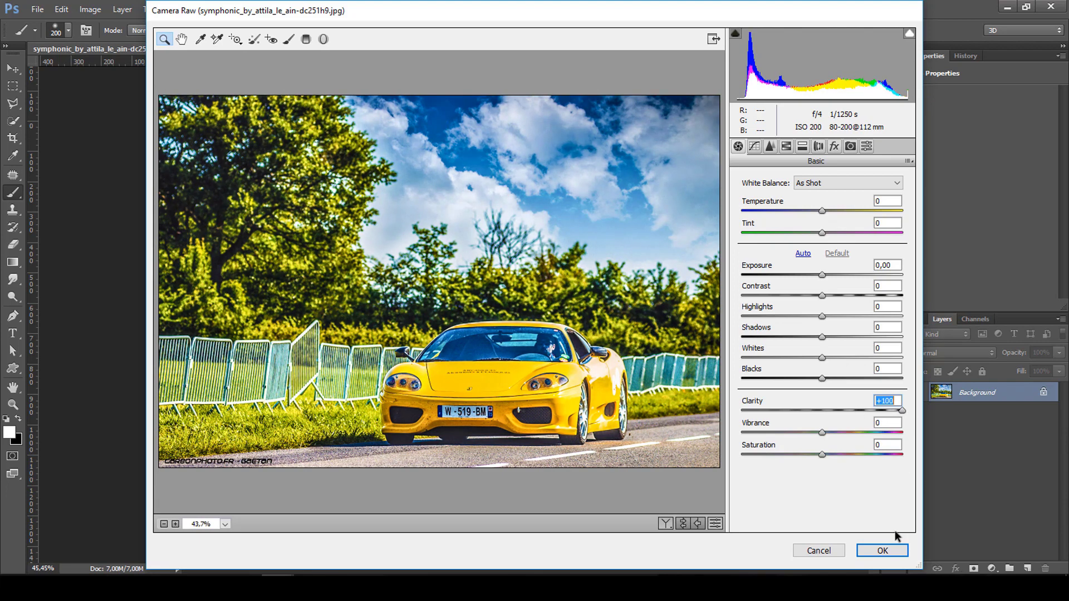
{"action": "left_click", "coordinate": [863, 411]}
{"action": "left_click_drag", "start_coordinate": [861, 411], "coordinate": [856, 411]}
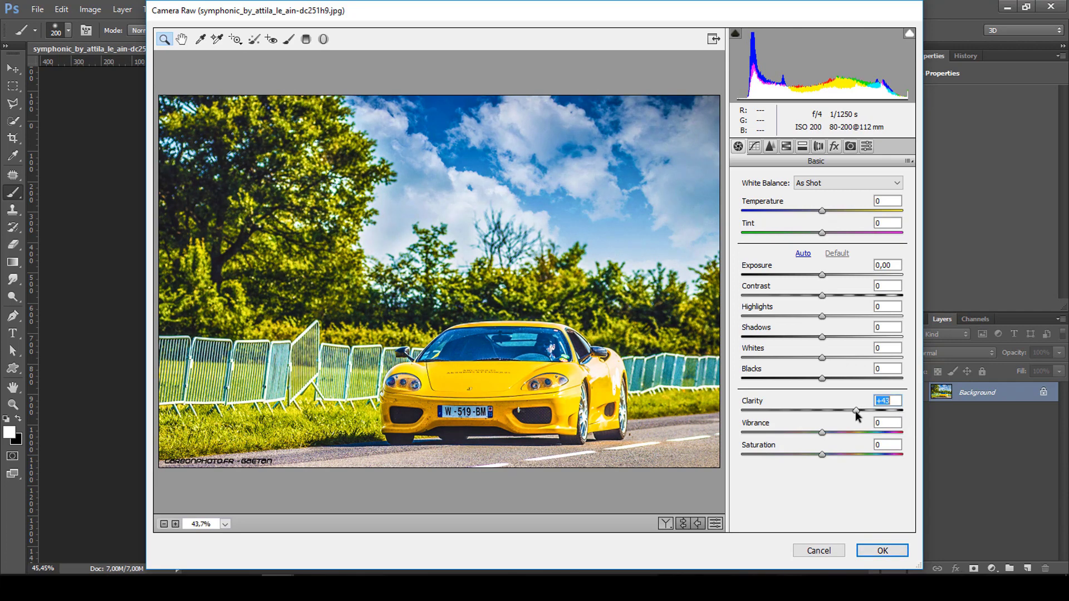
{"action": "left_click", "coordinate": [883, 548]}
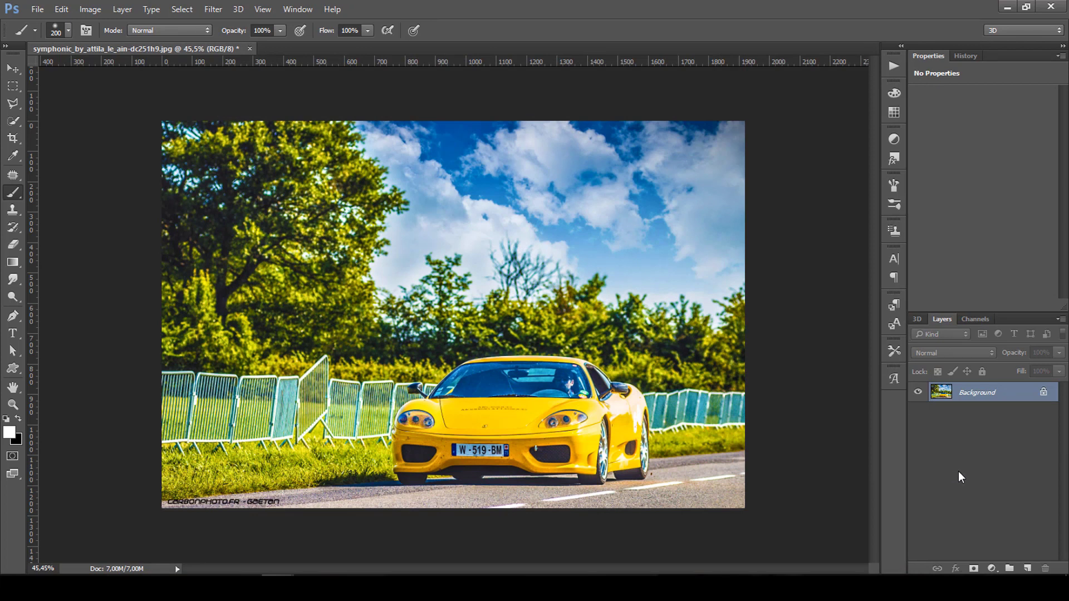
- Show the History panel from the Window menu and create Snapshot 1 of the edit
{"action": "left_click", "coordinate": [295, 9]}
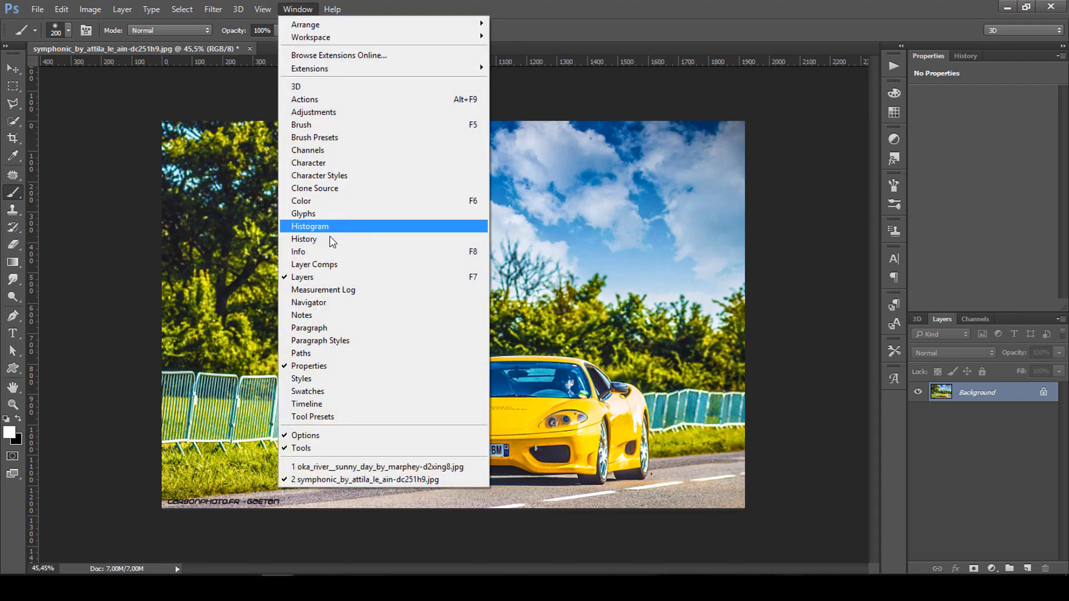
{"action": "left_click", "coordinate": [330, 239]}
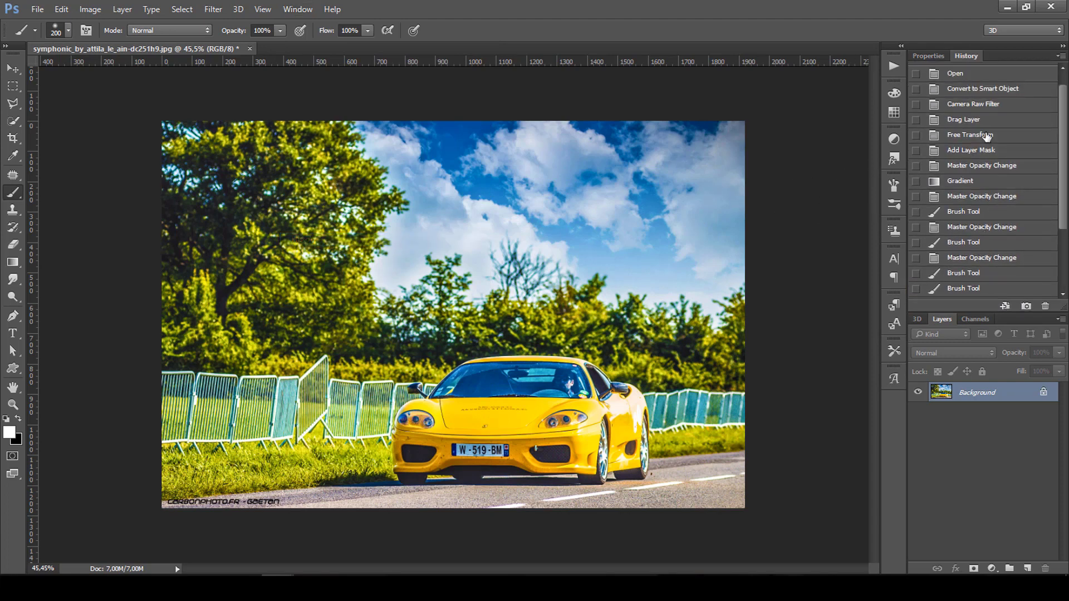
{"action": "left_click_drag", "start_coordinate": [980, 290], "coordinate": [1045, 306]}
{"action": "left_click", "coordinate": [1026, 307]}
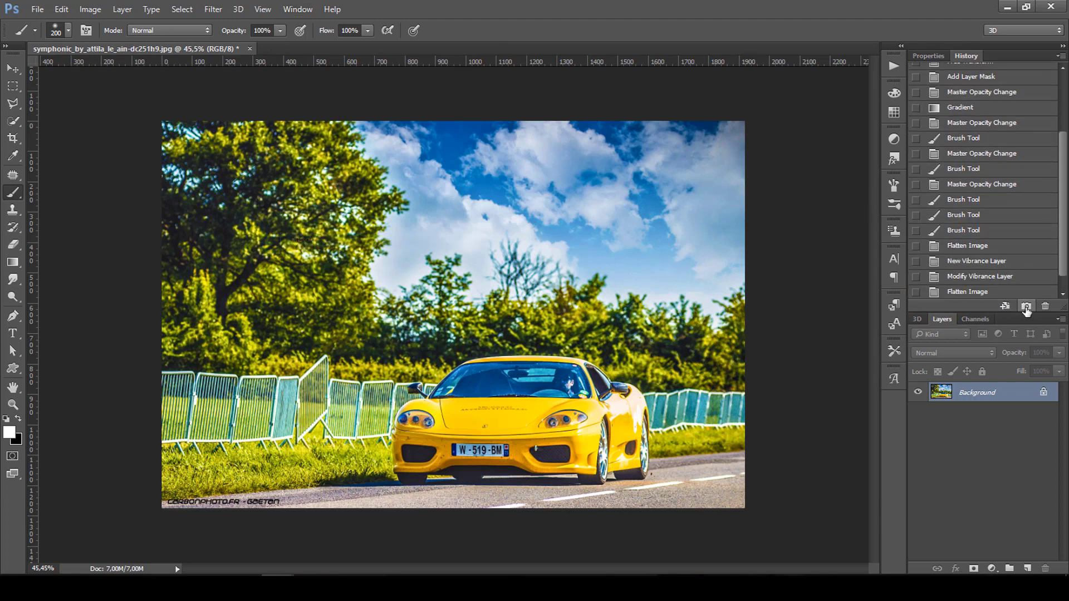
{"action": "scroll", "coordinate": [1005, 273], "scroll_direction": "up", "scroll_amount": 5}
{"action": "scroll", "coordinate": [1013, 231], "scroll_direction": "up", "scroll_amount": 5}
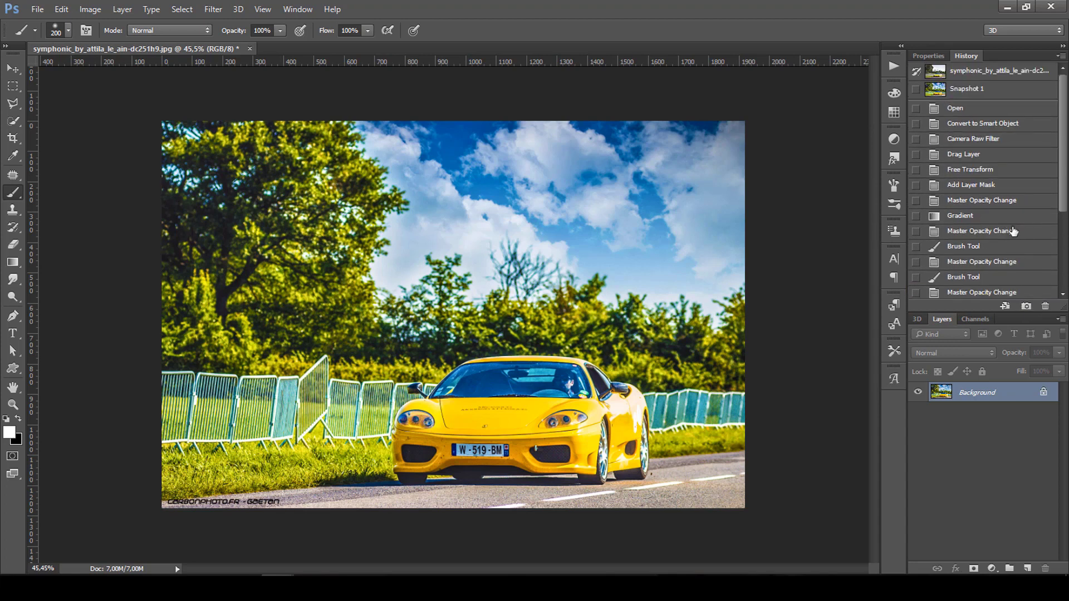
- Toggle three times between the original state and Snapshot 1, ending on Snapshot 1
{"action": "left_click", "coordinate": [979, 74]}
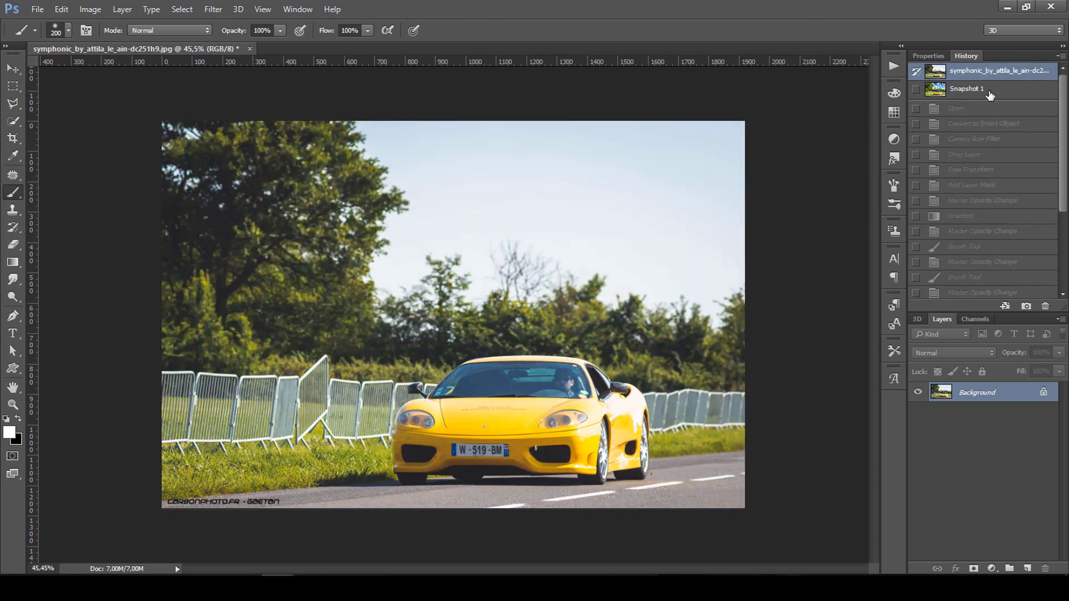
{"action": "left_click", "coordinate": [989, 91]}
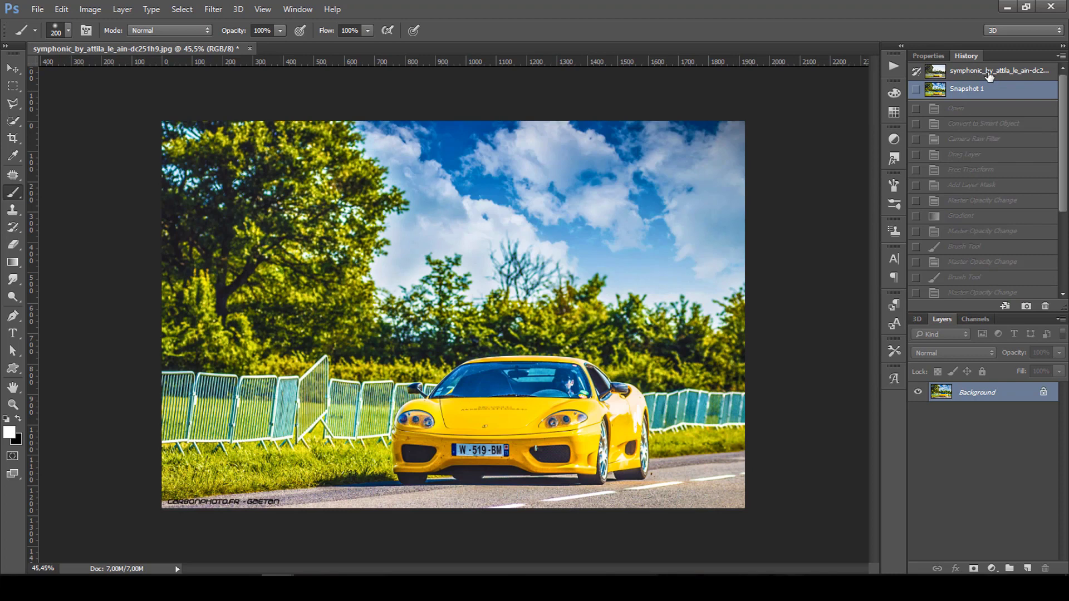
{"action": "left_click", "coordinate": [989, 74]}
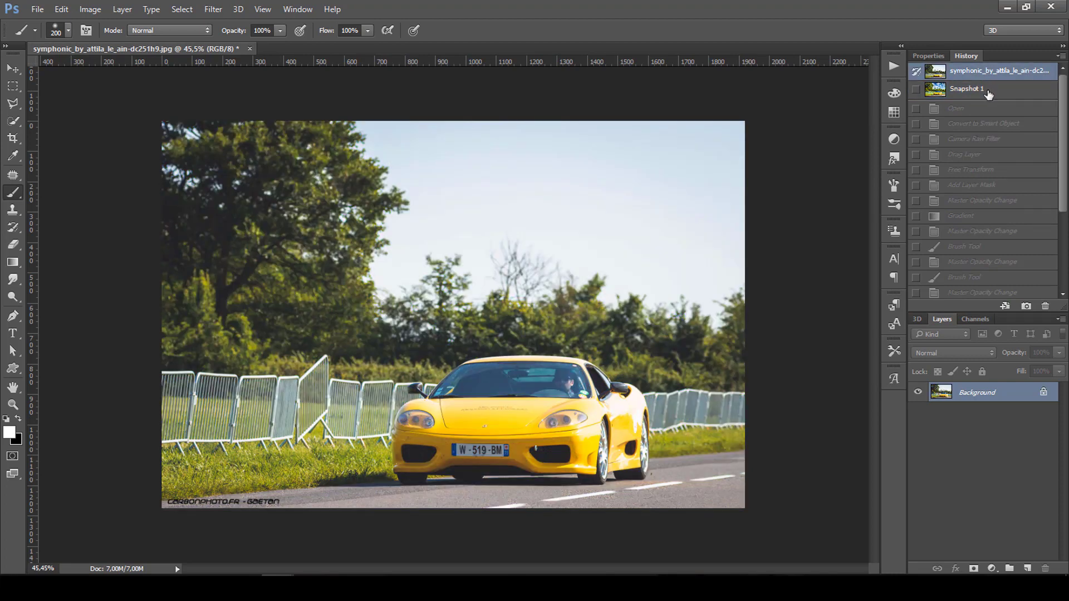
{"action": "left_click", "coordinate": [989, 92]}
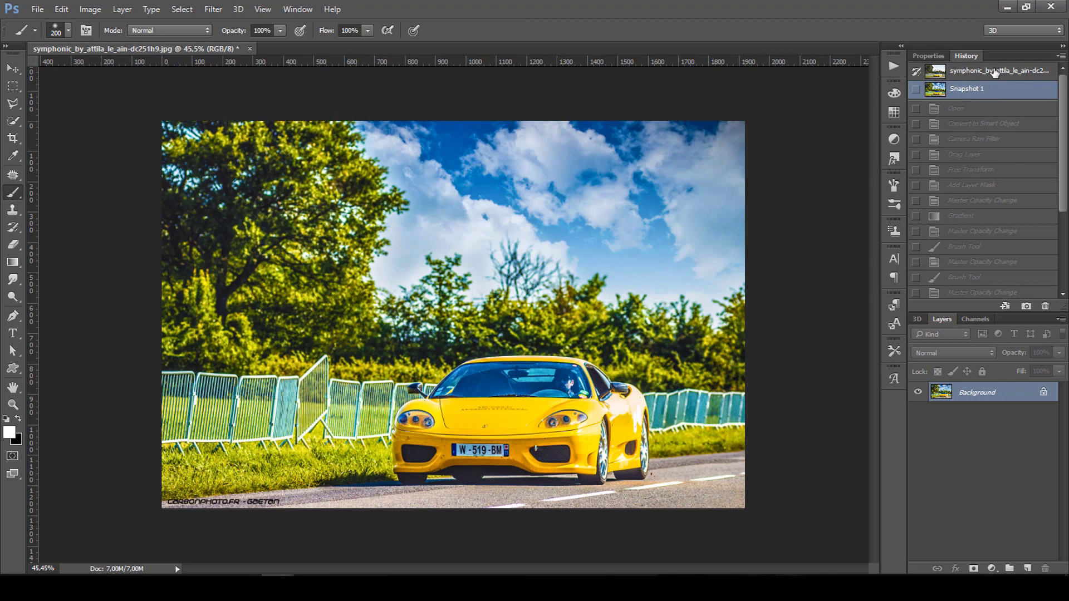
{"action": "left_click", "coordinate": [995, 72]}
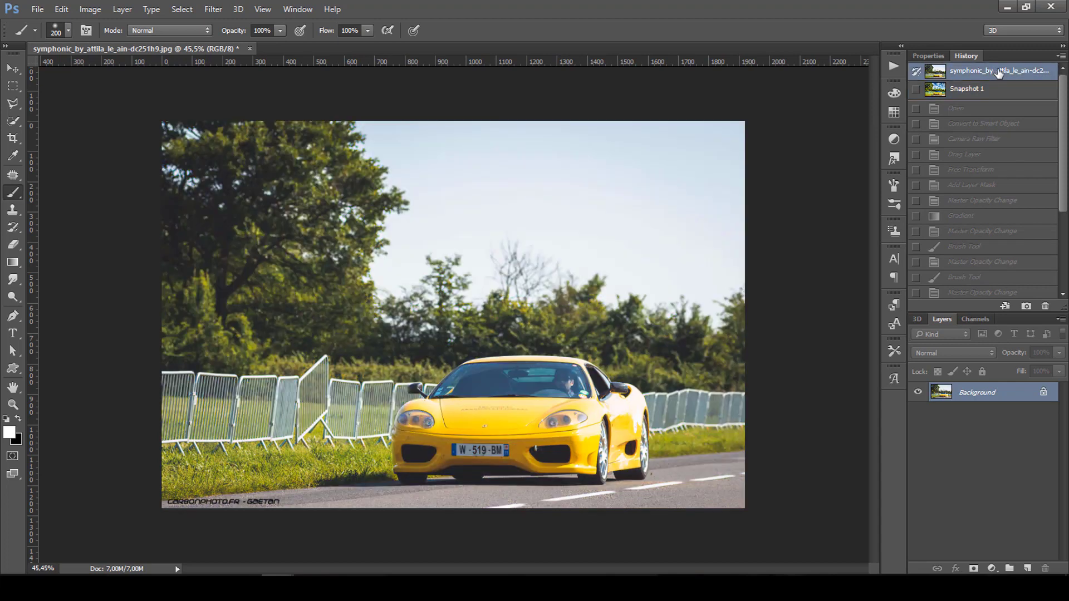
{"action": "left_click", "coordinate": [994, 93]}
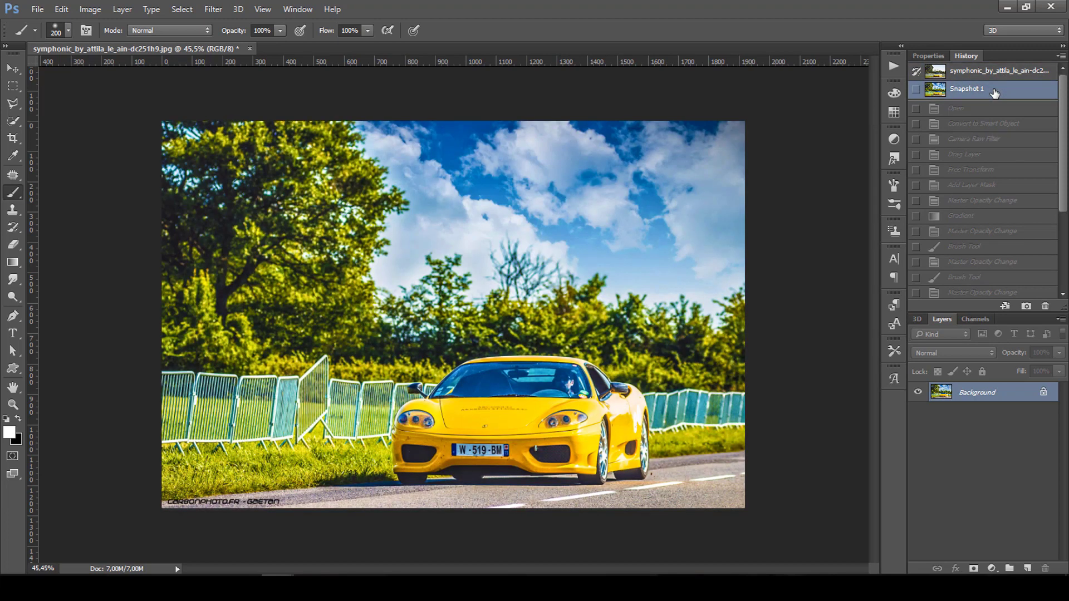